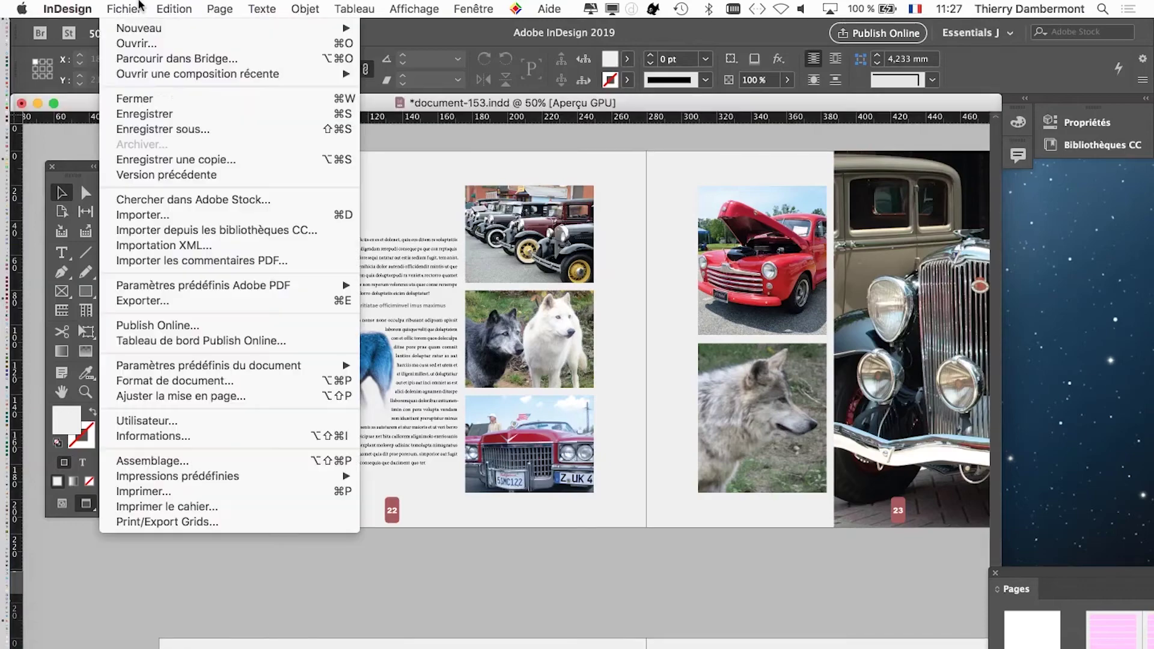
Step: Save a copy of the spread, changing the file number so it becomes document-154.indd
left_click(194, 128)
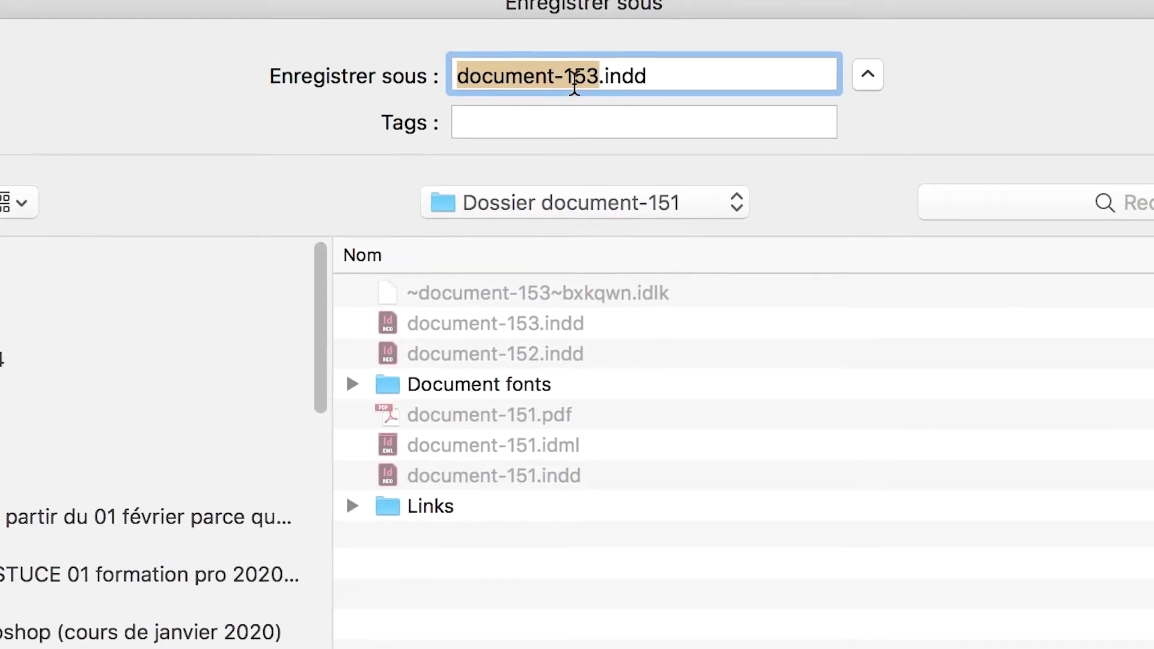
left_click(576, 81)
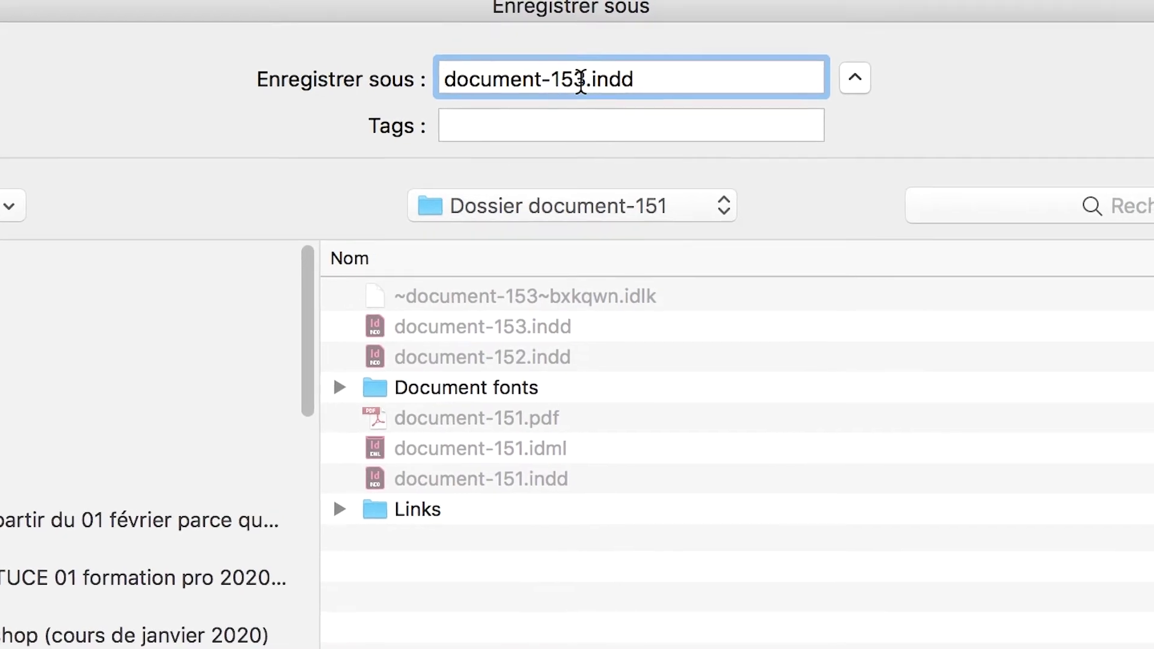
key("BackSpace")
type("4")
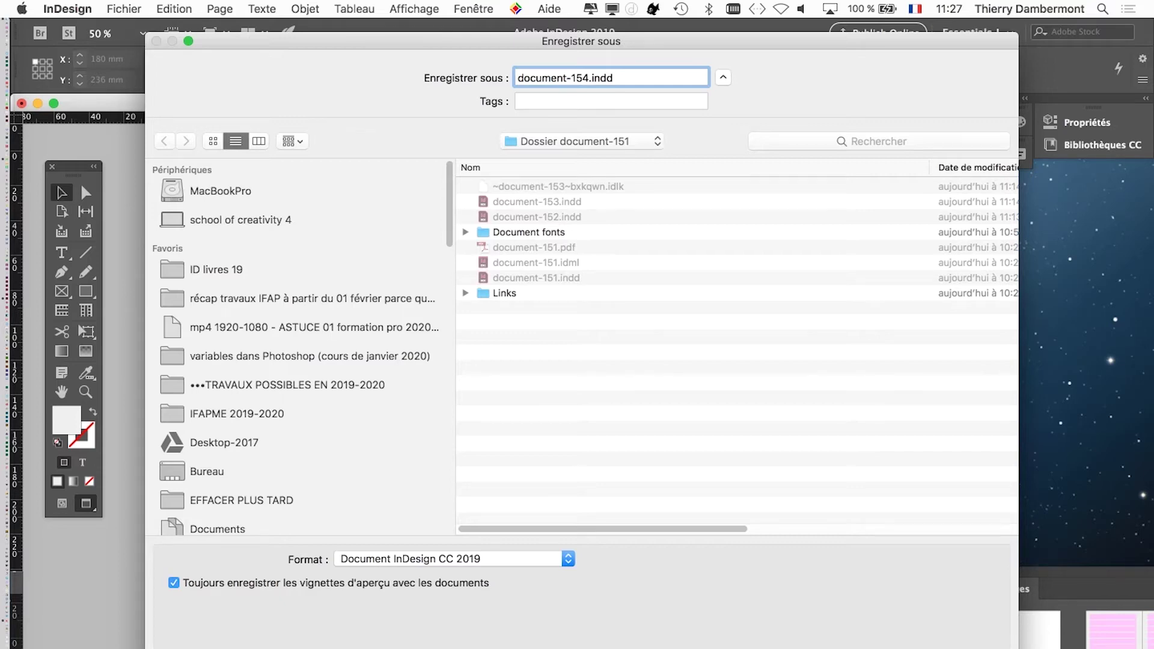
key("Return")
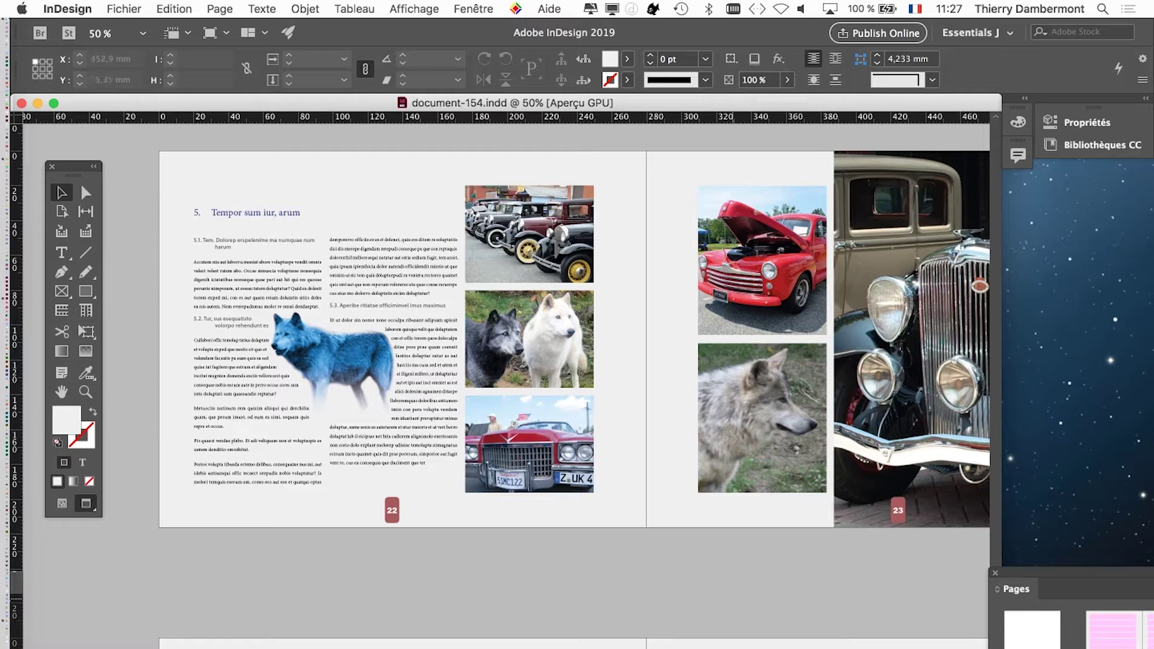
Step: Close document-154.indd and show the recent documents list from the Fichier menu
left_click(21, 103)
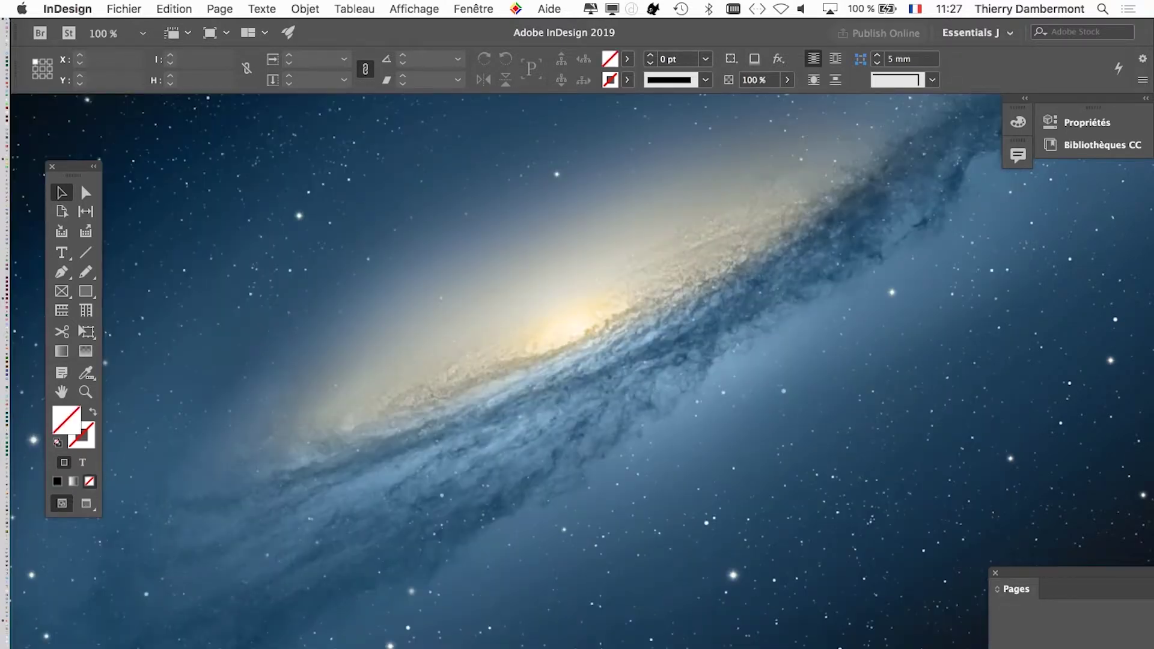
left_click(124, 8)
mouse_move(90, 32)
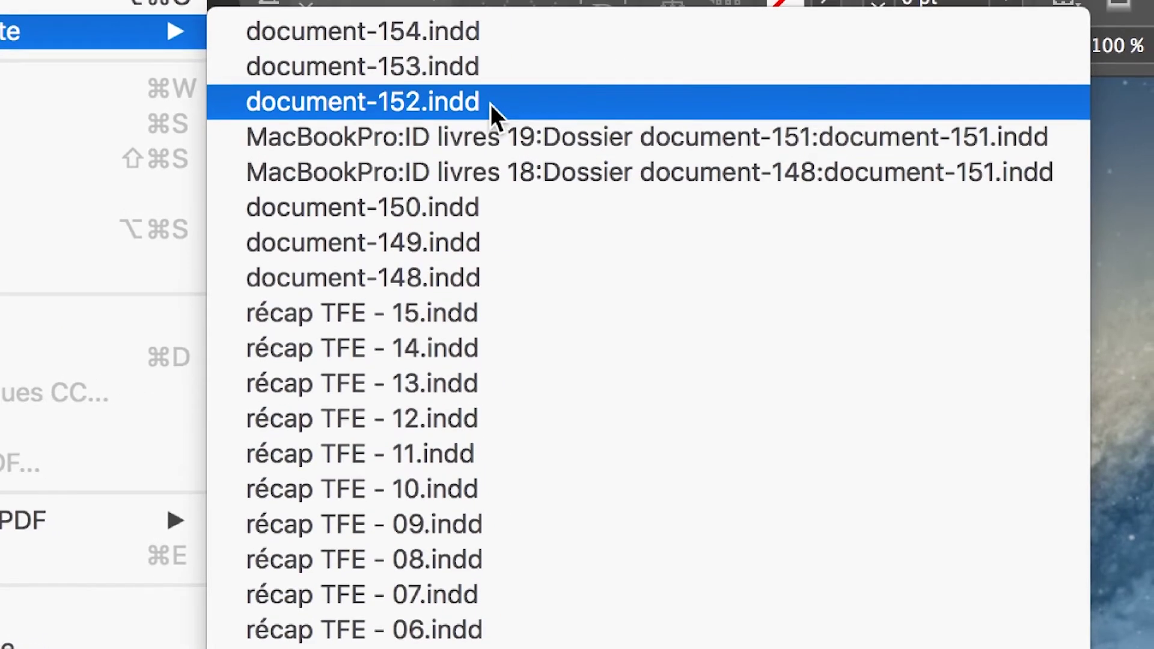
Step: Open document-152.indd, select the second text column frame, and pan pages 24–25 fully into view
left_click(490, 104)
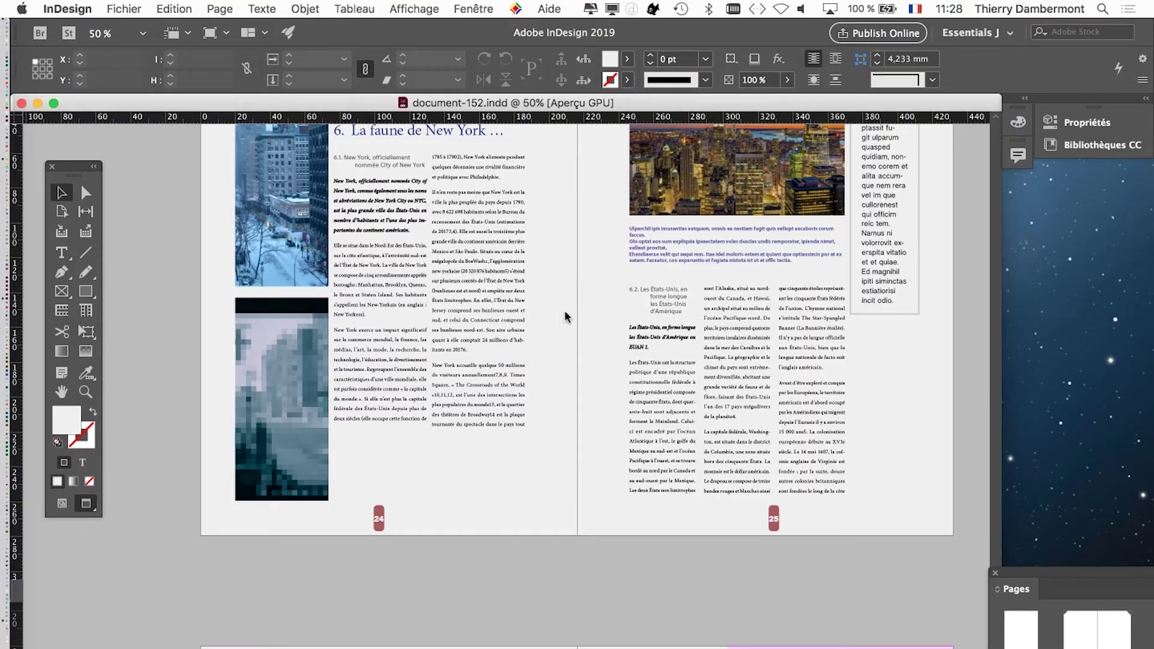
left_click(447, 286)
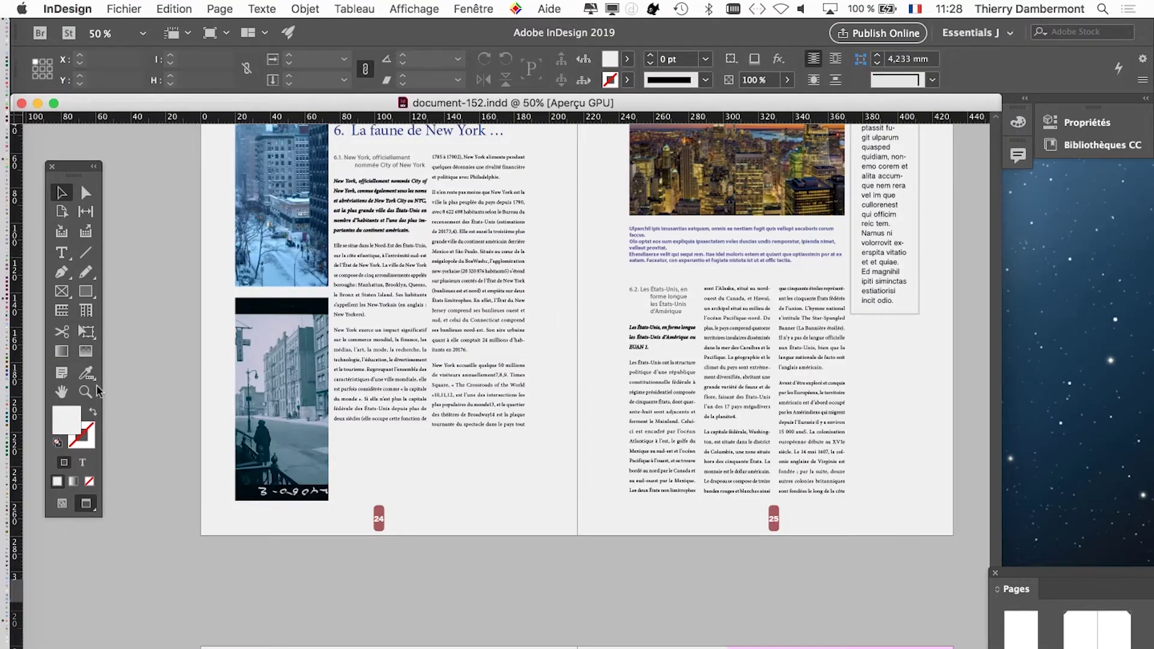
left_click(62, 392)
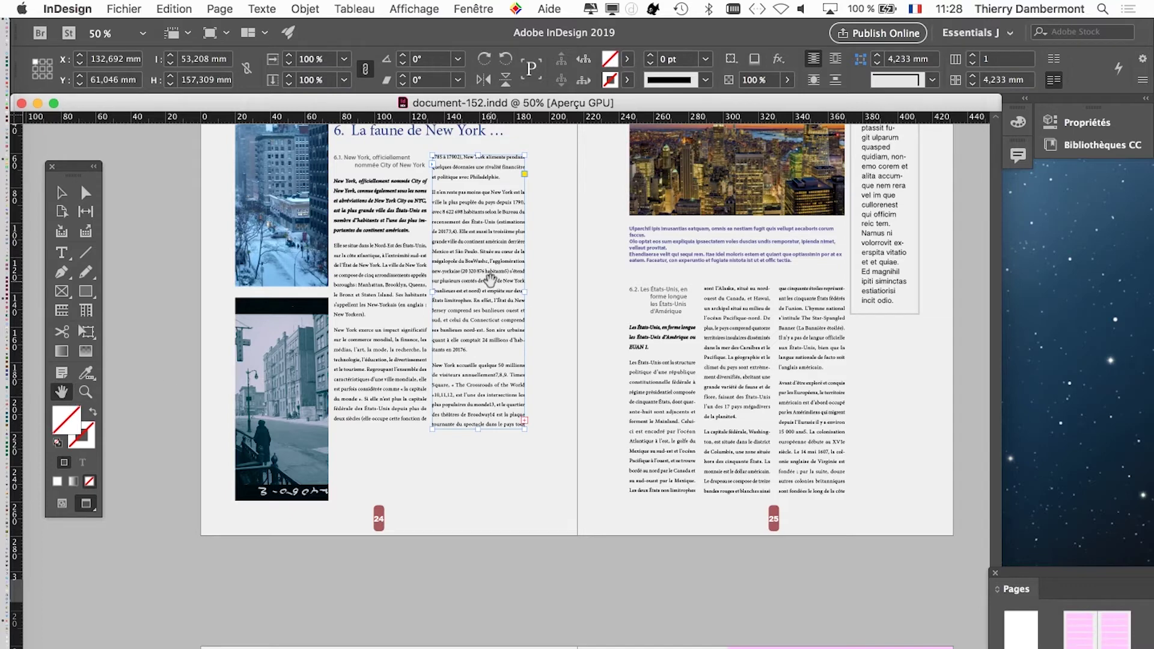
left_click_drag(490, 280, 428, 385)
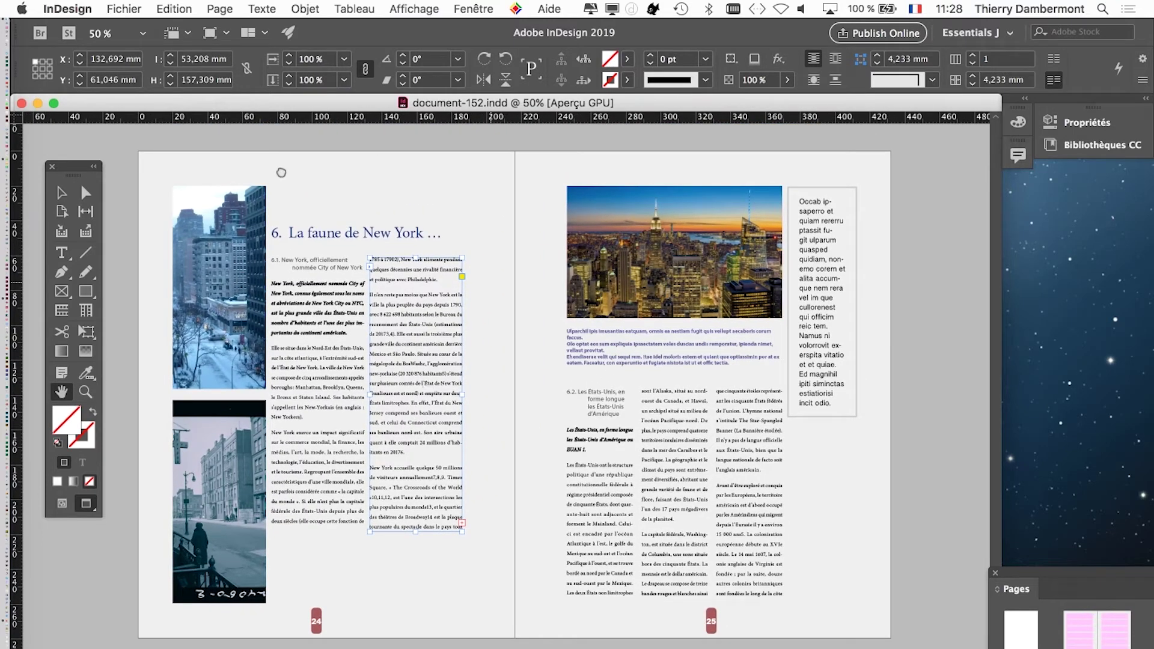
left_click_drag(281, 172, 290, 159)
left_click(124, 8)
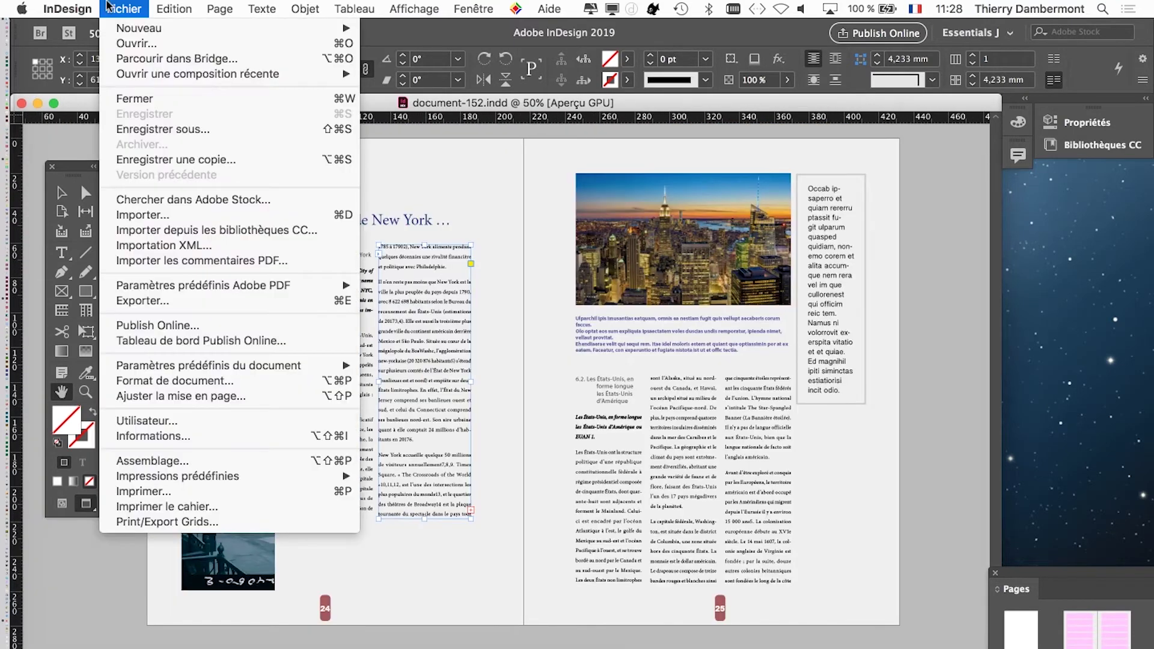
Step: Review the page size presets in Format de document, keep Lettre, and cancel without changes
left_click(182, 377)
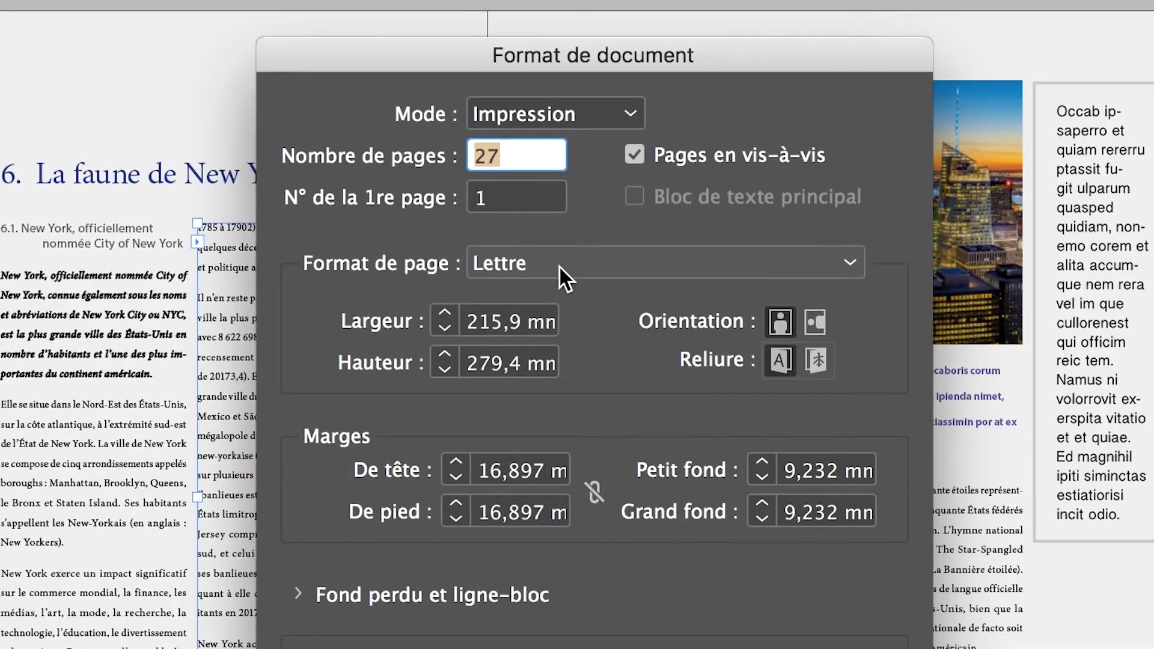
left_click(559, 268)
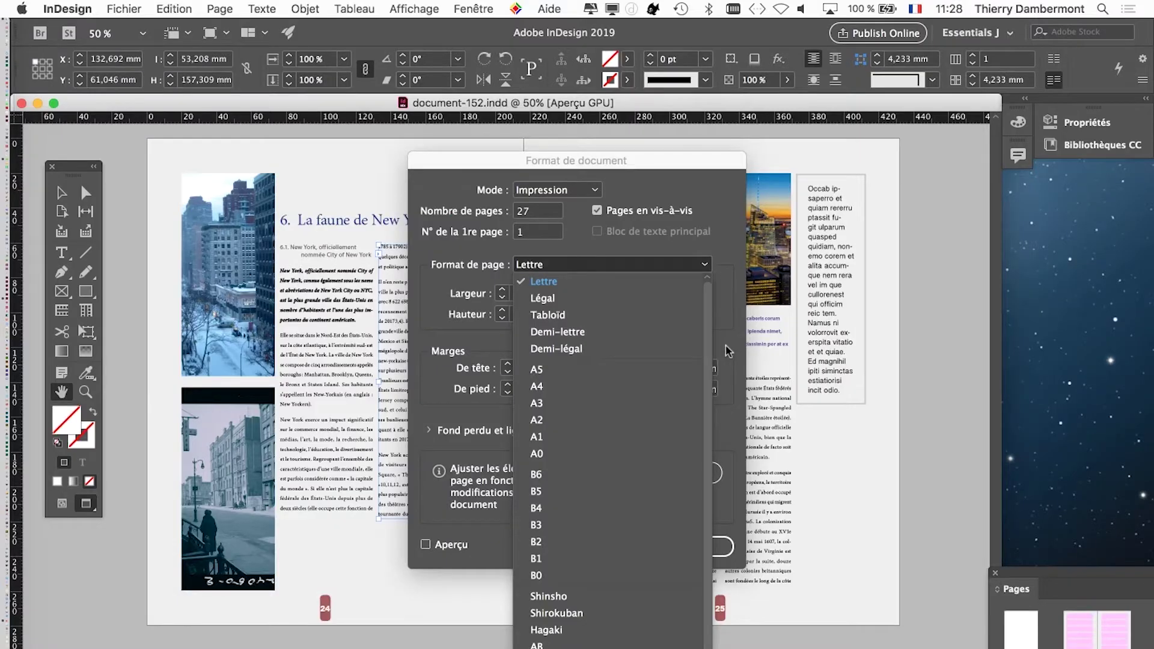
left_click(726, 345)
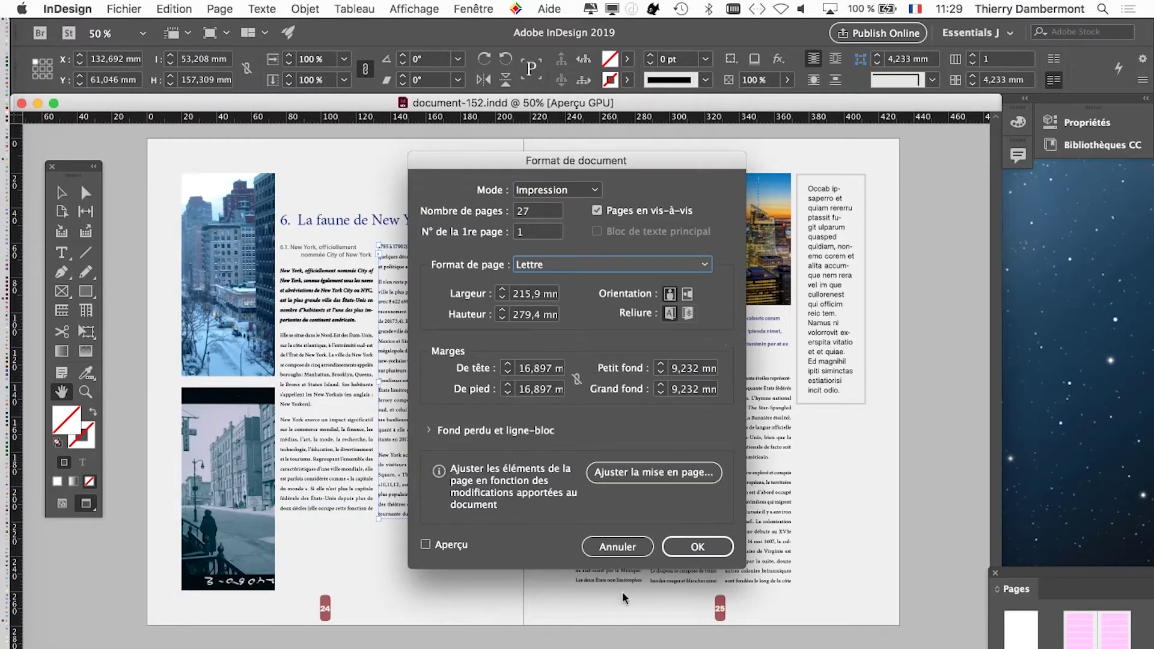
left_click(617, 550)
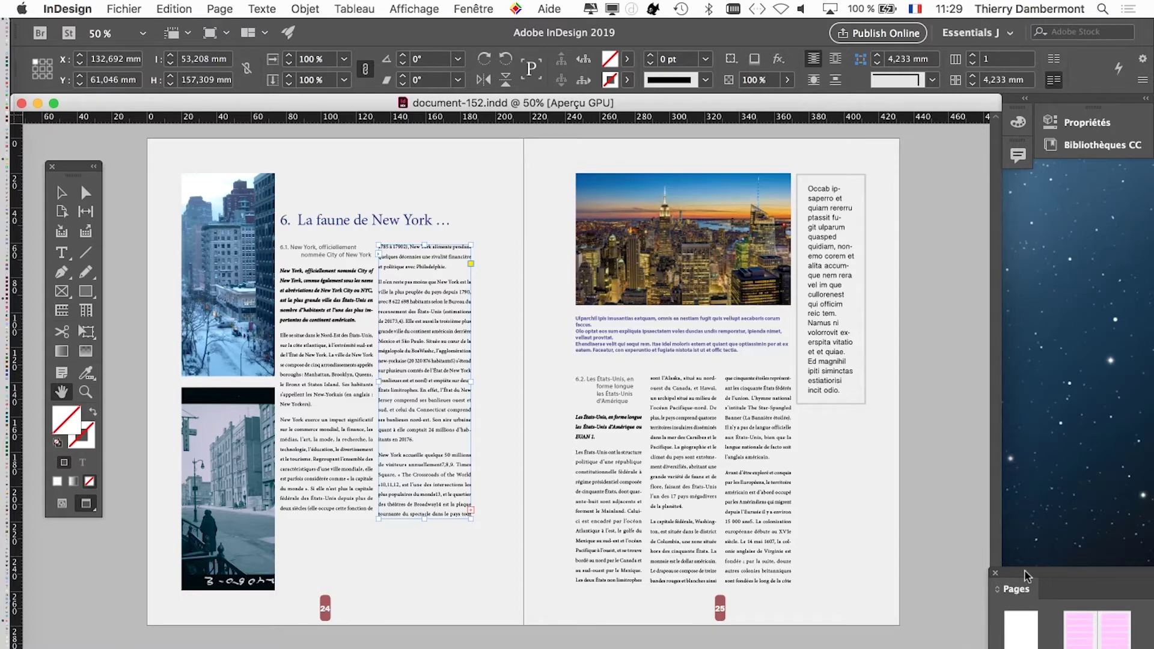
Step: Float the Pages panel over the document and check its panel menu options
mouse_move(1028, 578)
left_mouse_down()
mouse_move(529, 105)
mouse_move(536, 89)
left_mouse_up()
left_click(868, 115)
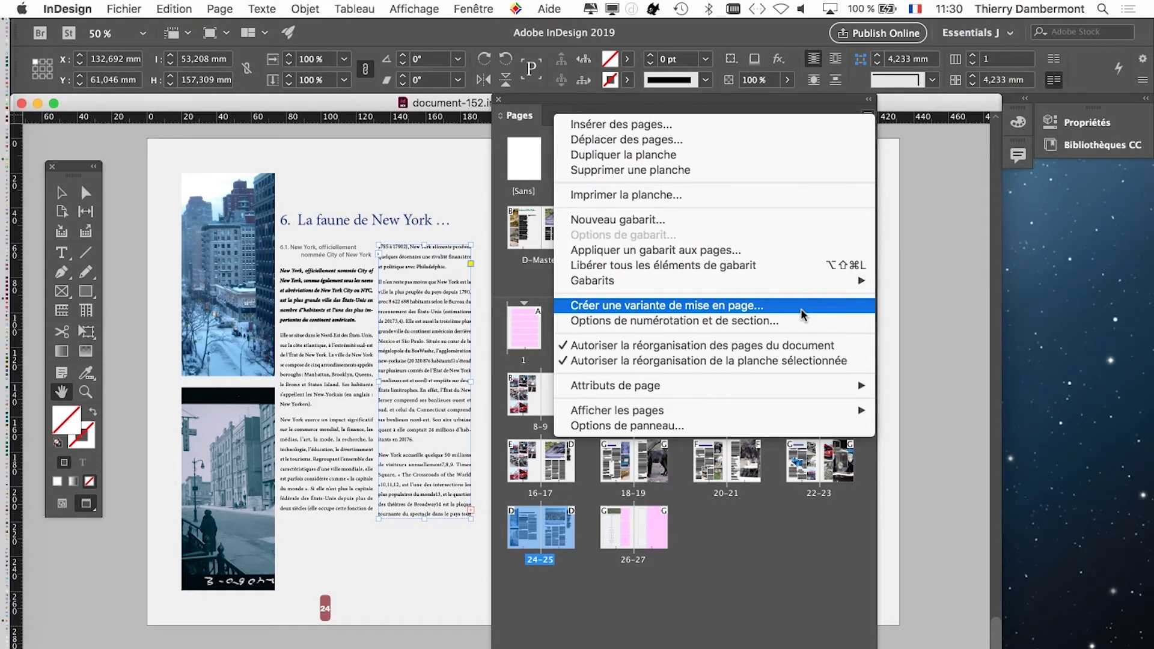
left_click(795, 596)
left_click(230, 8)
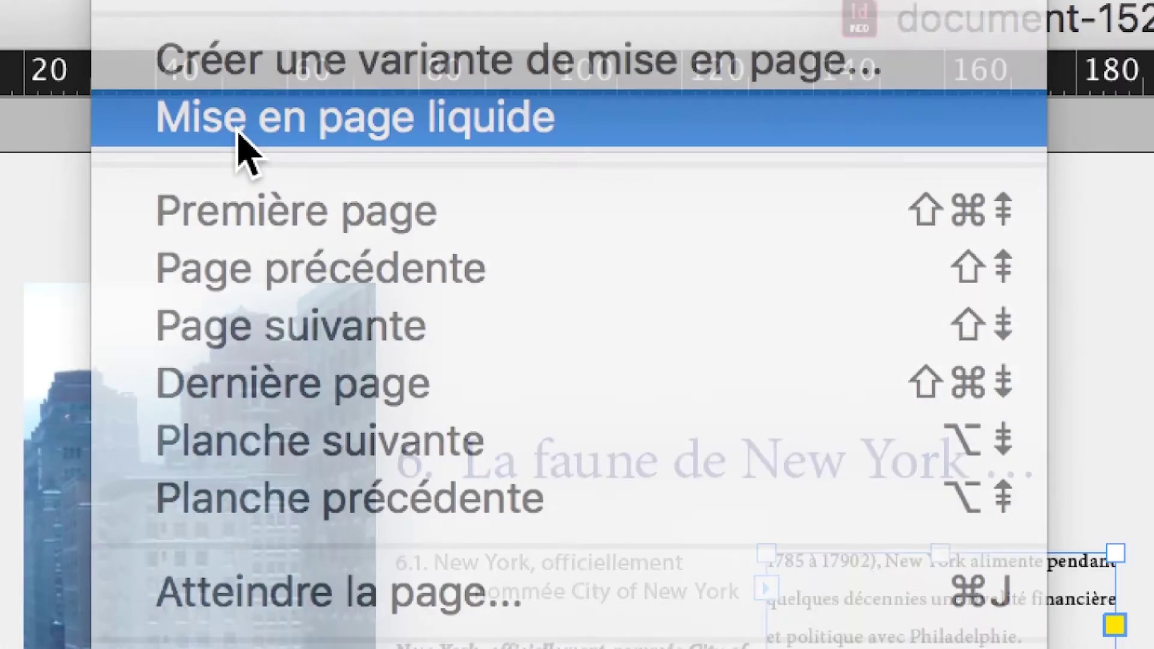
Step: Review page 24's Mise en page liquide rules, leaving Règle de page liquide on Désactivé
left_click(239, 133)
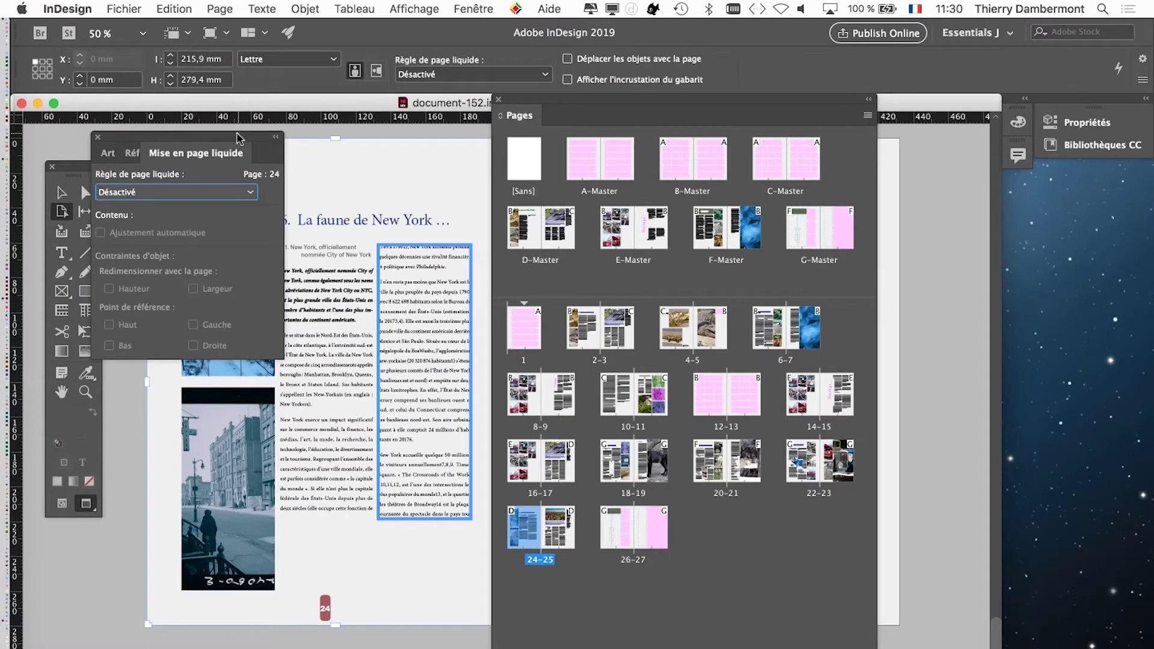
mouse_move(233, 139)
left_mouse_down()
mouse_move(396, 199)
mouse_move(247, 155)
left_mouse_up()
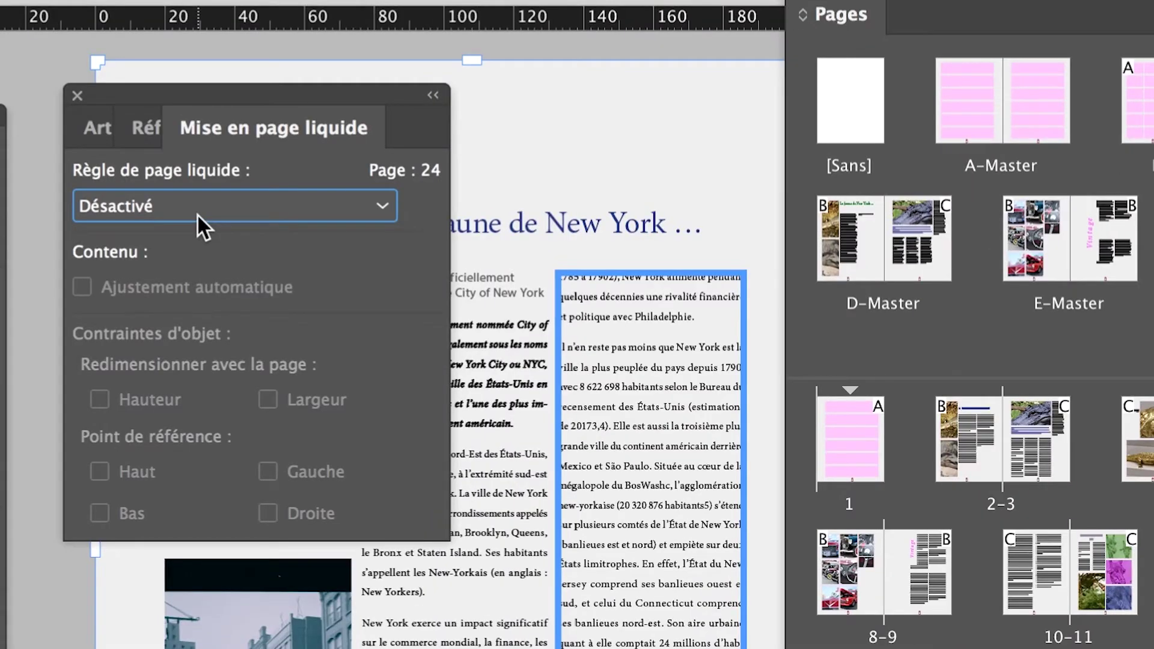
left_click(199, 216)
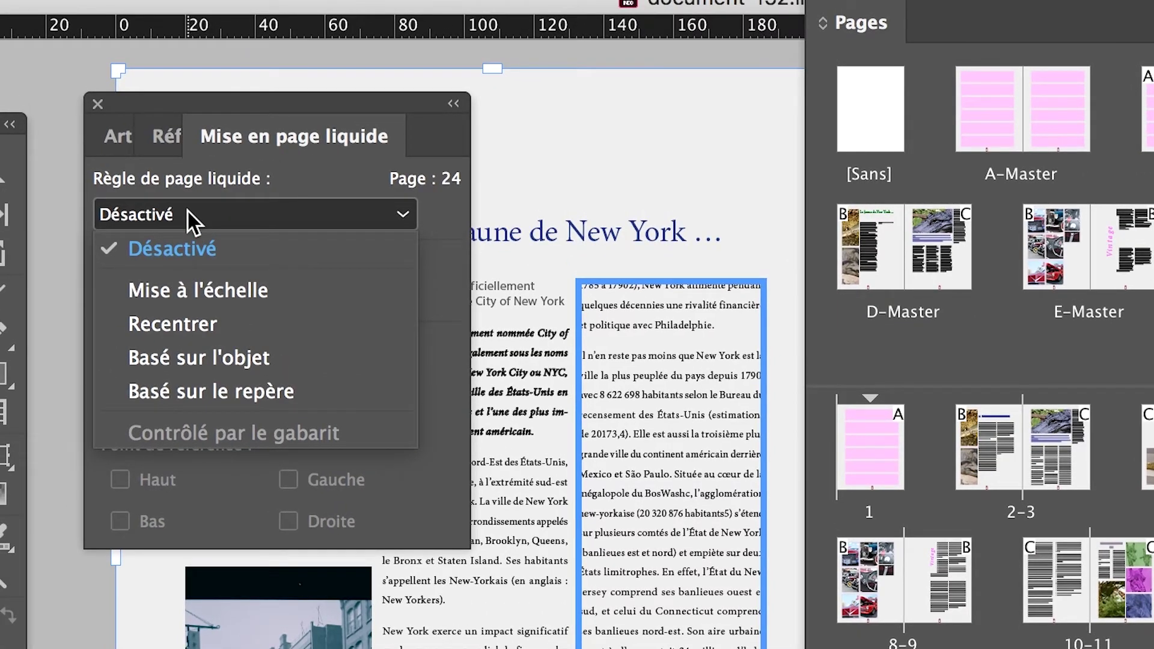
left_click(187, 211)
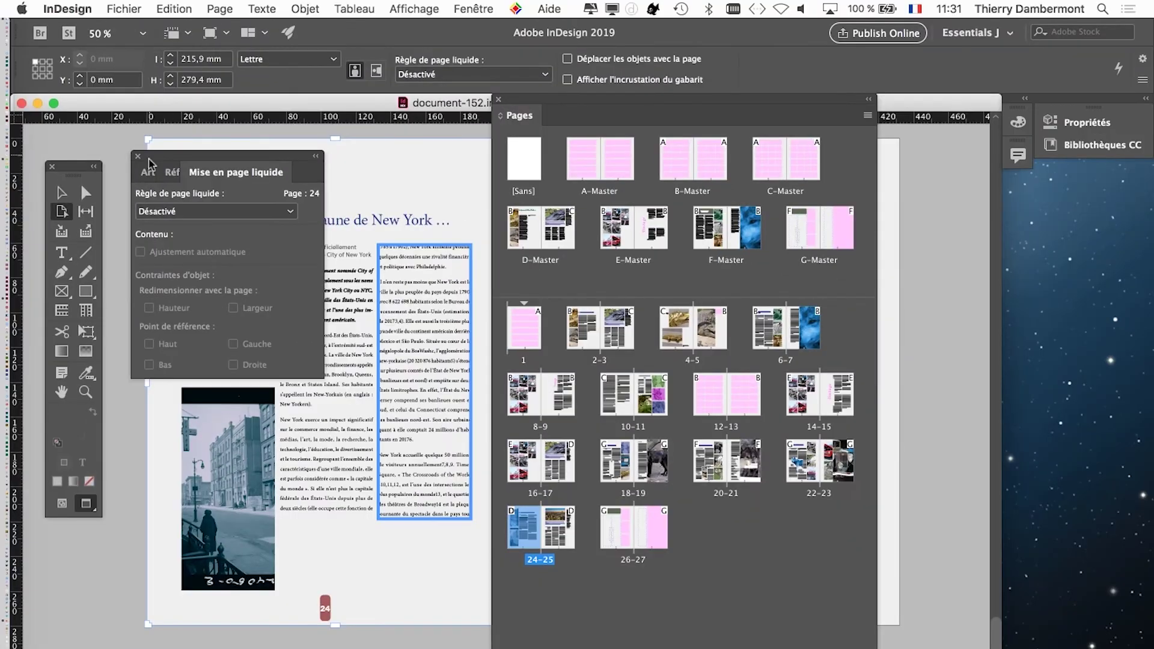
Step: Close the Mise en page liquide panel and move the Pages panel right to reveal page 25
left_click(137, 158)
mouse_move(520, 99)
left_mouse_down()
mouse_move(715, 85)
mouse_move(691, 53)
left_mouse_up()
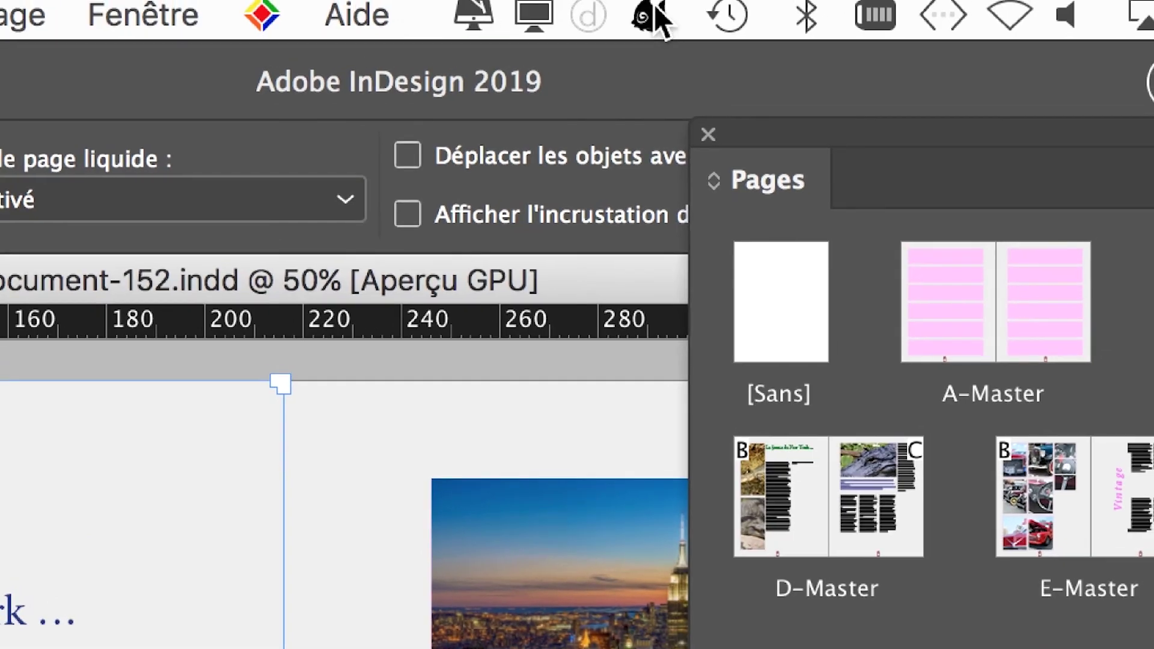
left_click(646, 12)
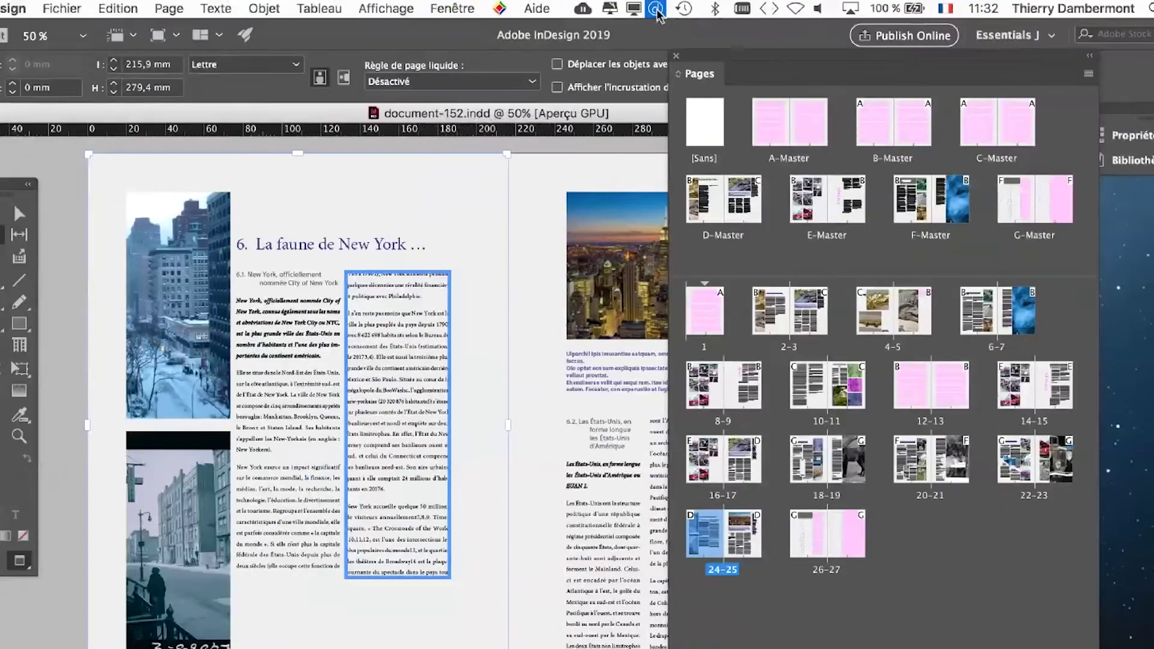
left_click(655, 9)
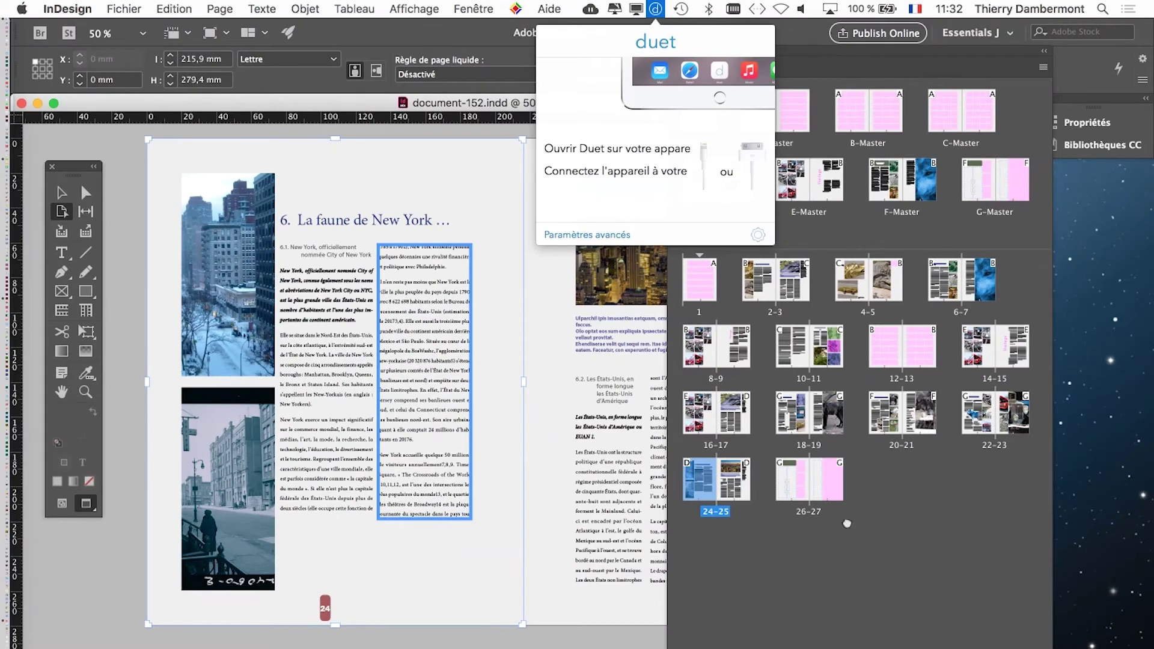
left_click(633, 51)
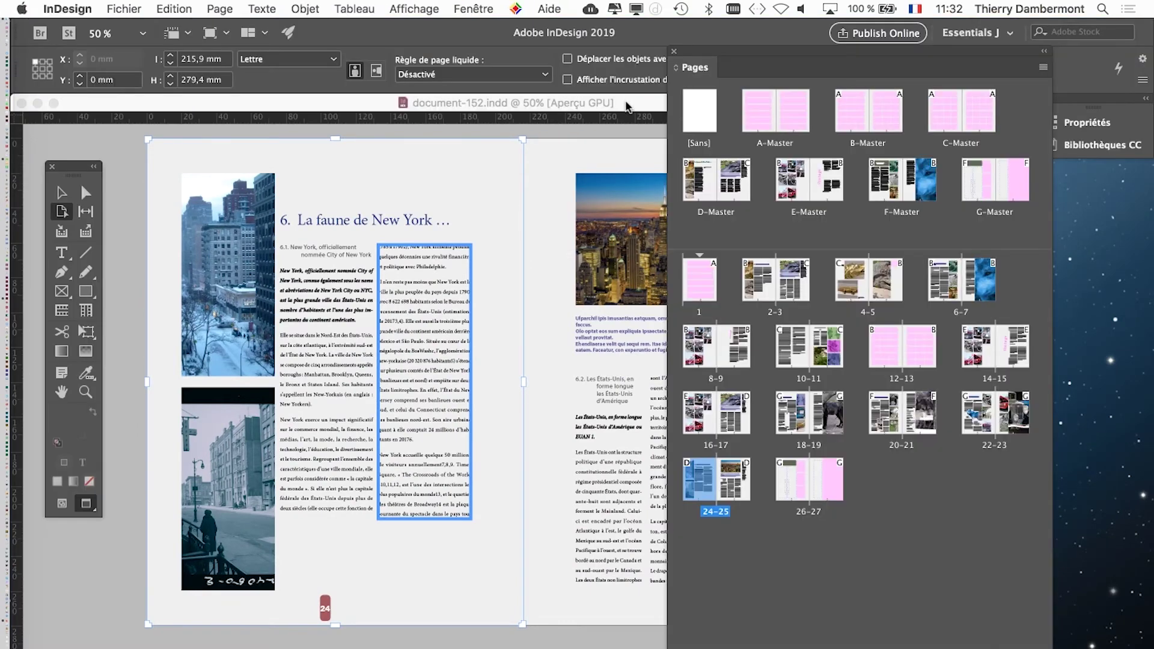
left_click(626, 105)
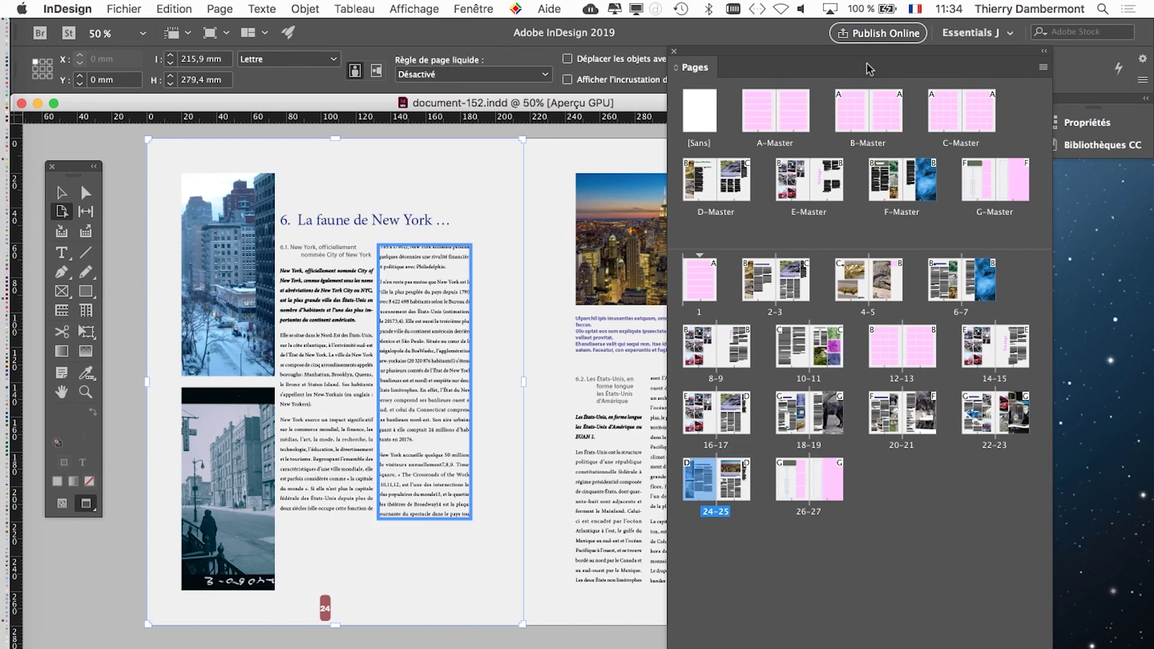
Step: Drag the Pages panel to the lower right, clear of page 25
mouse_move(791, 48)
left_mouse_down()
mouse_move(938, 182)
mouse_move(929, 178)
left_mouse_up()
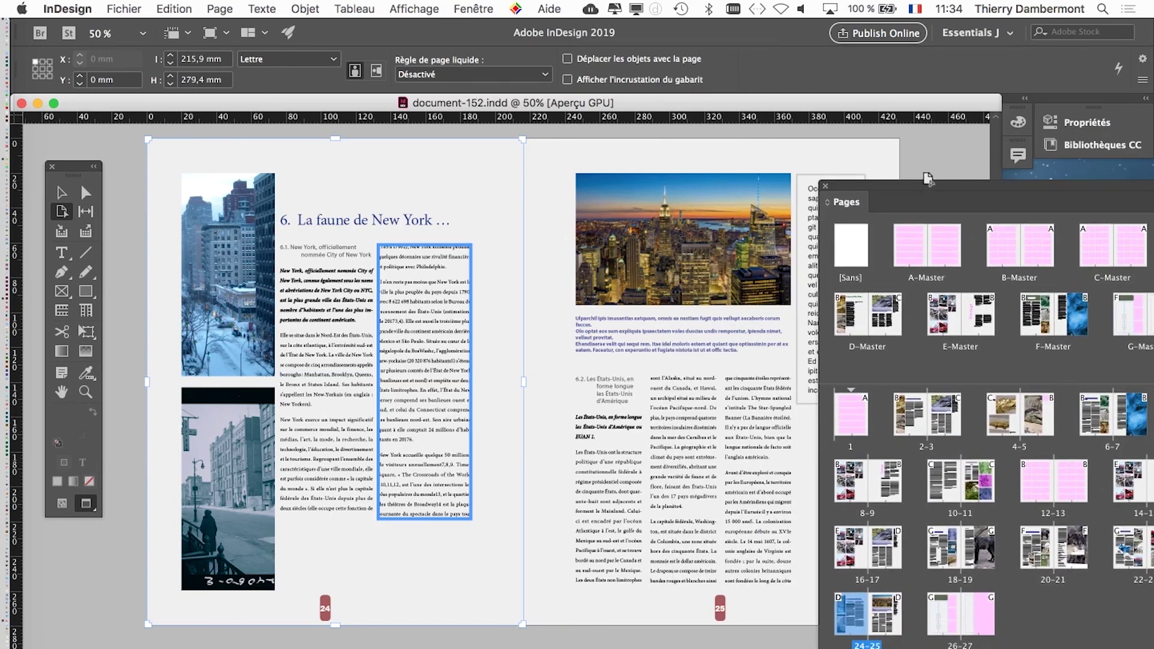